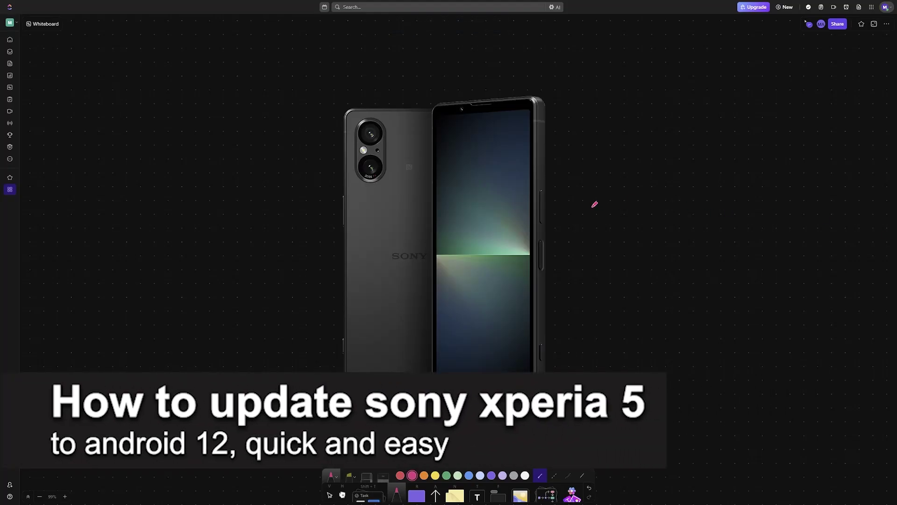
# Step: Handwrite and underline 'xperiA 5' right of the phone, then add a pink arrow and 'Android' below
pyautogui.moveTo(580, 229)
pyautogui.mouseDown()
pyautogui.moveTo(596, 248)
pyautogui.moveTo(582, 246)
pyautogui.moveTo(611, 222)
pyautogui.moveTo(607, 235)
pyautogui.moveTo(650, 234)
pyautogui.moveTo(656, 247)
pyautogui.moveTo(666, 227)
pyautogui.moveTo(673, 247)
pyautogui.mouseUp()
pyautogui.moveTo(661, 241); pyautogui.dragTo(694, 250)
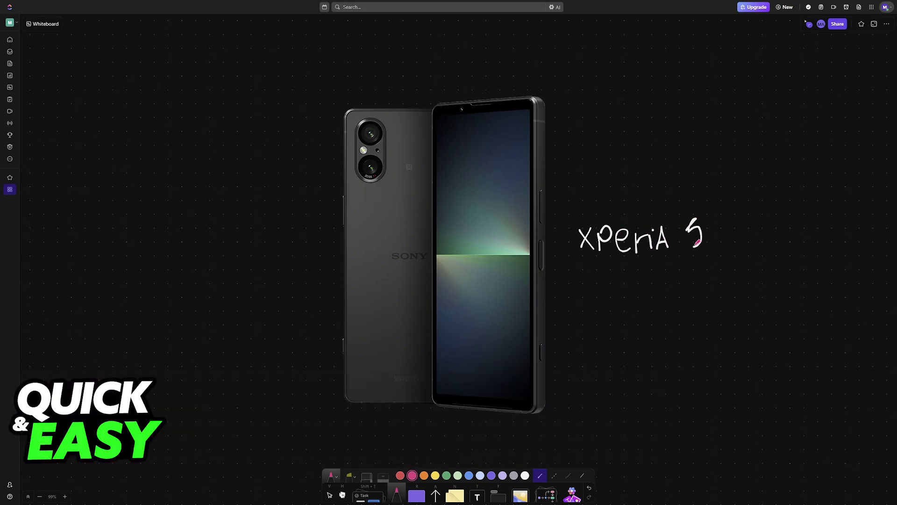
pyautogui.moveTo(582, 262)
pyautogui.mouseDown()
pyautogui.moveTo(693, 259)
pyautogui.moveTo(658, 296)
pyautogui.moveTo(681, 279)
pyautogui.moveTo(688, 314)
pyautogui.mouseUp()
pyautogui.moveTo(675, 304)
pyautogui.mouseDown()
pyautogui.moveTo(747, 308)
pyautogui.moveTo(748, 286)
pyautogui.moveTo(759, 310)
pyautogui.moveTo(726, 322)
pyautogui.moveTo(760, 317)
pyautogui.mouseUp()
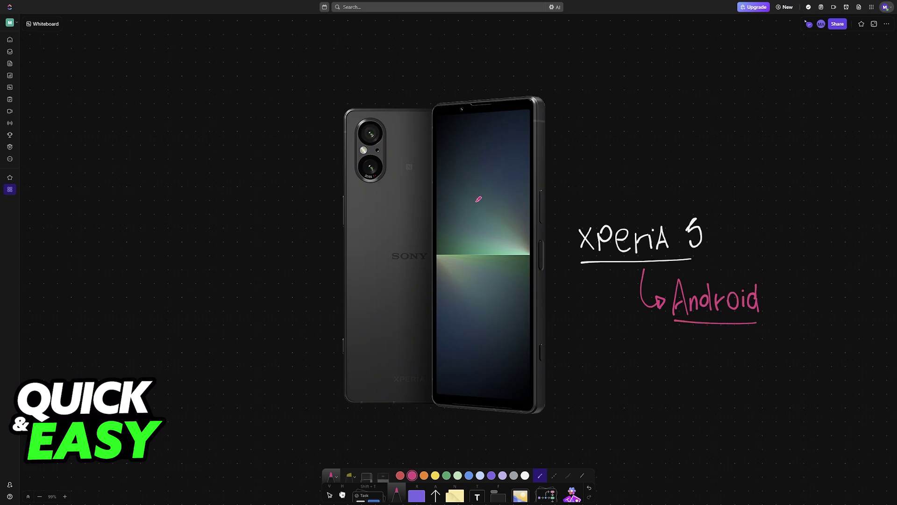
# Step: Mark the phone's status bar in pink, add a curved arrow down, and sketch a boxed icon
pyautogui.moveTo(444, 121)
pyautogui.mouseDown()
pyautogui.moveTo(536, 117)
pyautogui.moveTo(441, 124)
pyautogui.moveTo(440, 113)
pyautogui.moveTo(533, 107)
pyautogui.moveTo(536, 115)
pyautogui.mouseUp()
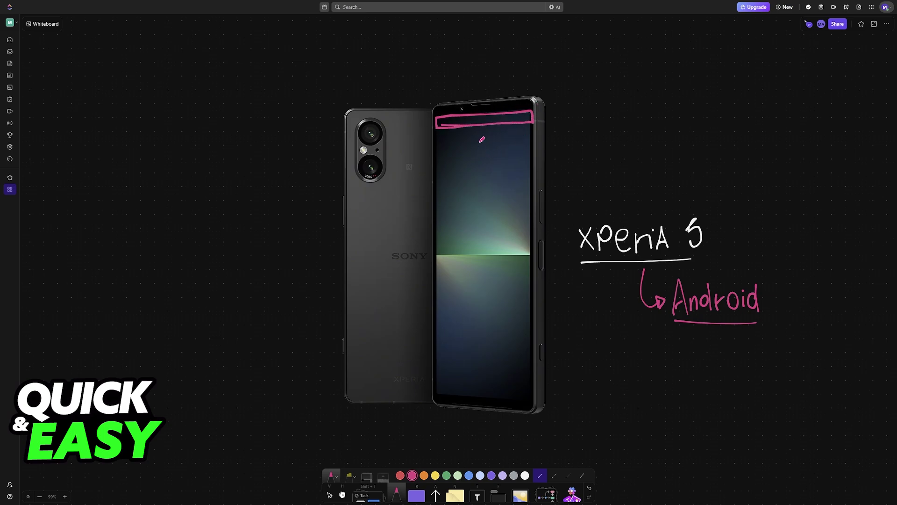
pyautogui.moveTo(480, 140); pyautogui.dragTo(515, 180)
pyautogui.moveTo(553, 182)
pyautogui.mouseDown()
pyautogui.moveTo(554, 150)
pyautogui.moveTo(579, 152)
pyautogui.moveTo(580, 183)
pyautogui.moveTo(553, 188)
pyautogui.moveTo(554, 152)
pyautogui.moveTo(579, 152)
pyautogui.moveTo(576, 189)
pyautogui.moveTo(562, 175)
pyautogui.moveTo(574, 174)
pyautogui.moveTo(569, 162)
pyautogui.mouseUp()
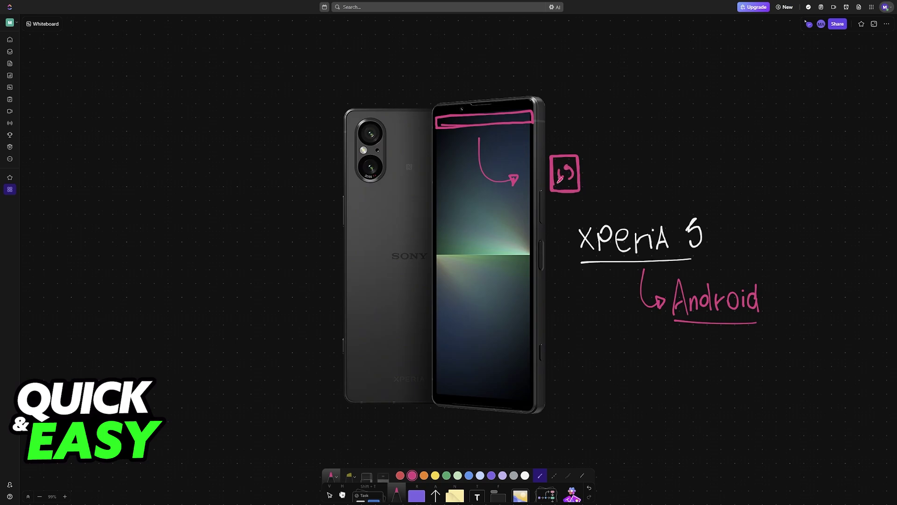
pyautogui.scroll(-6, 558, 211)
pyautogui.scroll(-4, 561, 250)
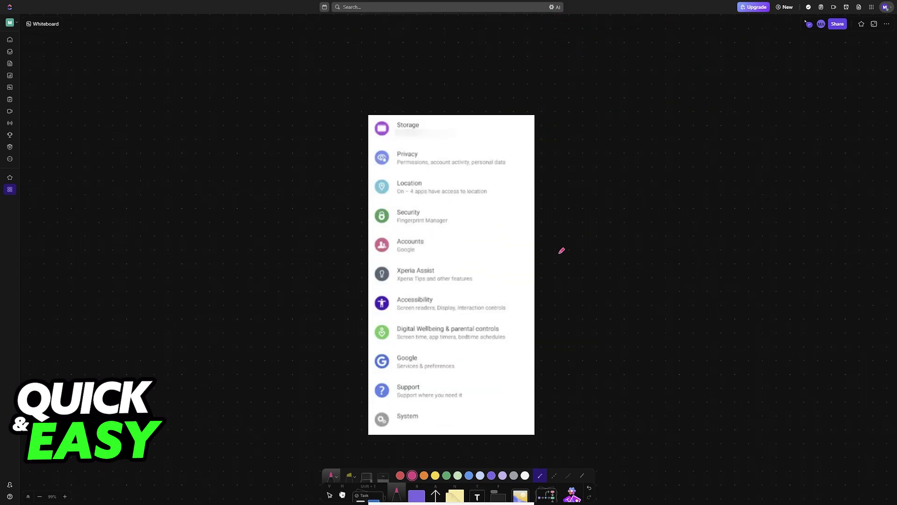
pyautogui.scroll(2, 432, 320)
pyautogui.scroll(1, 420, 330)
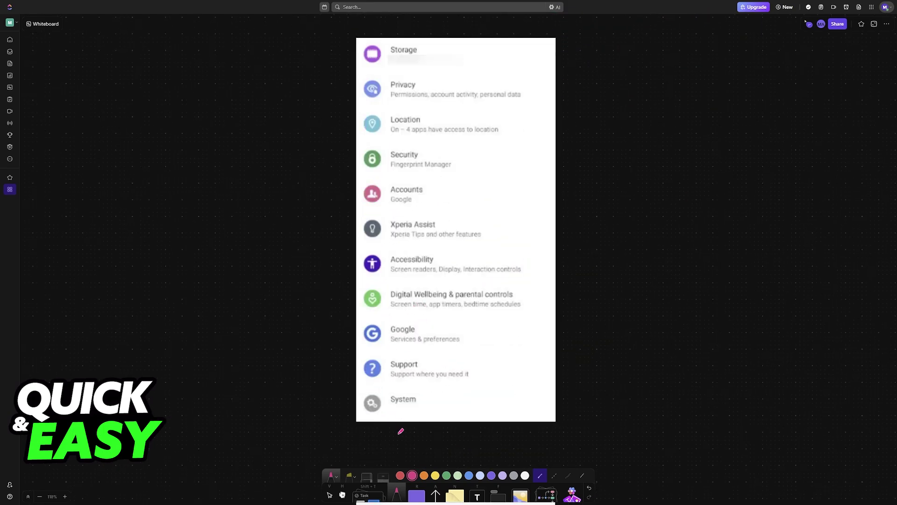
# Step: Box 'System', arrow to 'Advanced', and bracket both 'Software update' entries in pink
pyautogui.moveTo(378, 416)
pyautogui.mouseDown()
pyautogui.moveTo(360, 416)
pyautogui.moveTo(360, 393)
pyautogui.moveTo(427, 386)
pyautogui.moveTo(427, 409)
pyautogui.moveTo(359, 414)
pyautogui.moveTo(358, 390)
pyautogui.moveTo(426, 385)
pyautogui.mouseUp()
pyautogui.scroll(-3, 495, 337)
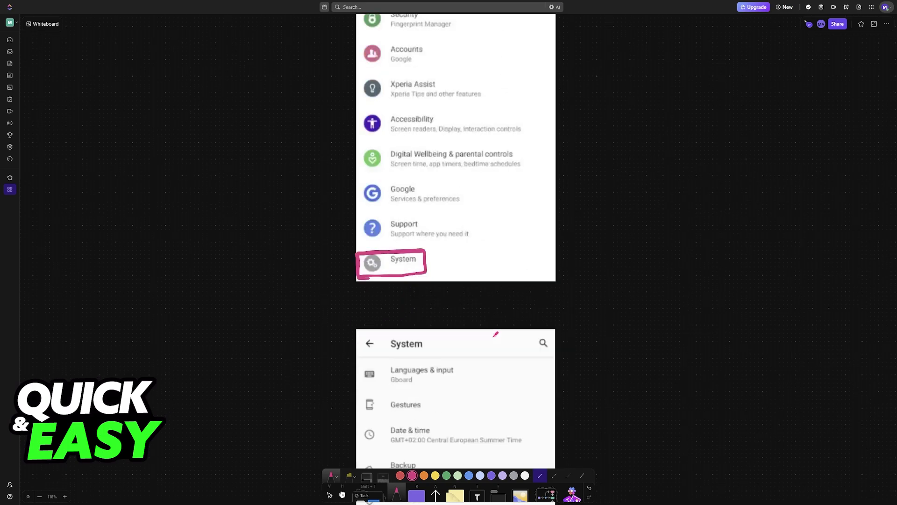
pyautogui.scroll(-3, 456, 309)
pyautogui.scroll(-2, 434, 322)
pyautogui.moveTo(407, 343)
pyautogui.mouseDown()
pyautogui.moveTo(406, 371)
pyautogui.moveTo(435, 367)
pyautogui.mouseUp()
pyautogui.scroll(2, 449, 354)
pyautogui.moveTo(501, 332); pyautogui.dragTo(487, 336)
pyautogui.moveTo(487, 336); pyautogui.dragTo(491, 320)
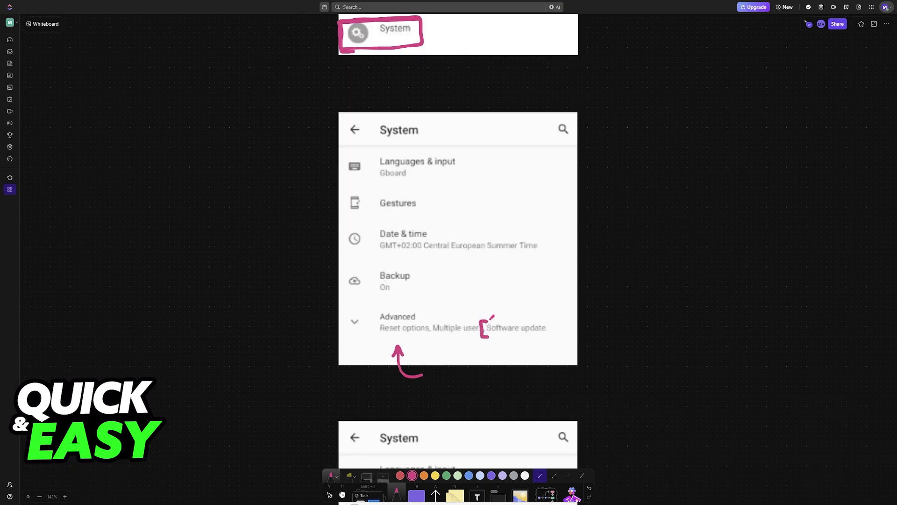
pyautogui.moveTo(544, 336); pyautogui.dragTo(545, 318)
pyautogui.moveTo(384, 54)
pyautogui.mouseDown()
pyautogui.moveTo(491, 301)
pyautogui.moveTo(484, 309)
pyautogui.mouseUp()
pyautogui.moveTo(491, 302); pyautogui.dragTo(499, 303)
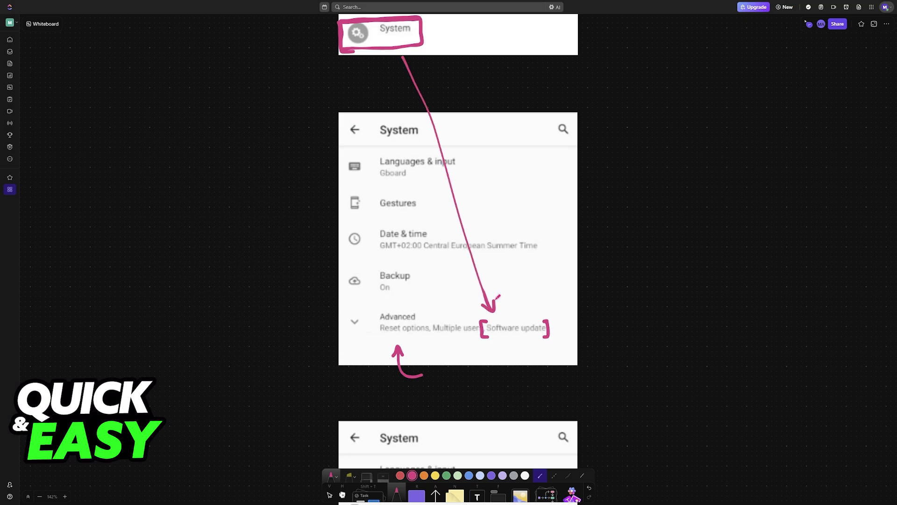
pyautogui.scroll(-6, 496, 300)
pyautogui.scroll(-4, 496, 300)
pyautogui.moveTo(356, 407); pyautogui.dragTo(355, 378)
pyautogui.moveTo(446, 379); pyautogui.dragTo(457, 409)
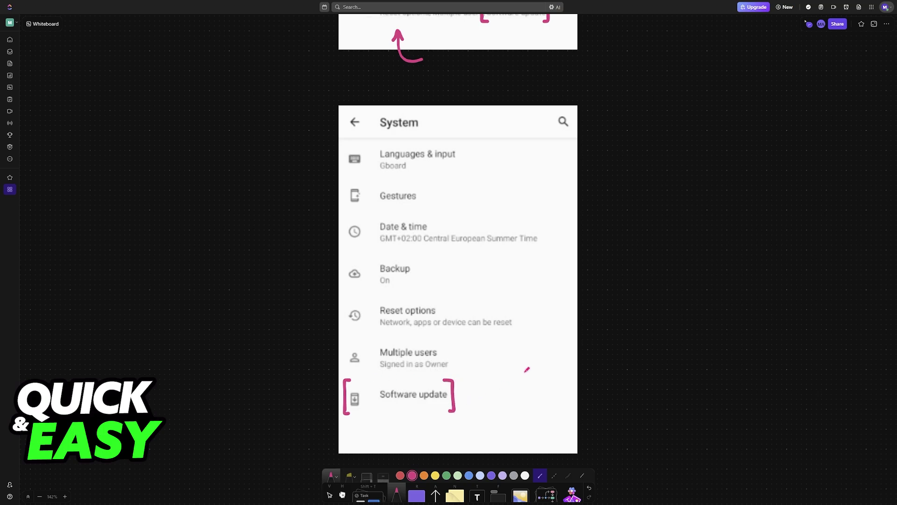
pyautogui.scroll(-5, 526, 368)
pyautogui.scroll(-5, 506, 286)
pyautogui.scroll(-4, 506, 286)
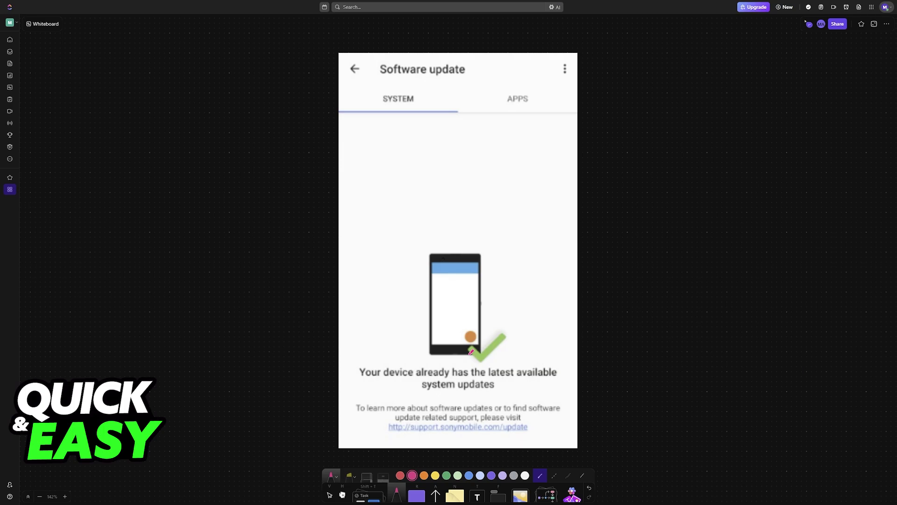
# Step: Circle the green checkmark in pink, underline the support web address, then undo that underline
pyautogui.moveTo(471, 352)
pyautogui.mouseDown()
pyautogui.moveTo(491, 364)
pyautogui.moveTo(515, 337)
pyautogui.moveTo(477, 318)
pyautogui.moveTo(468, 350)
pyautogui.mouseUp()
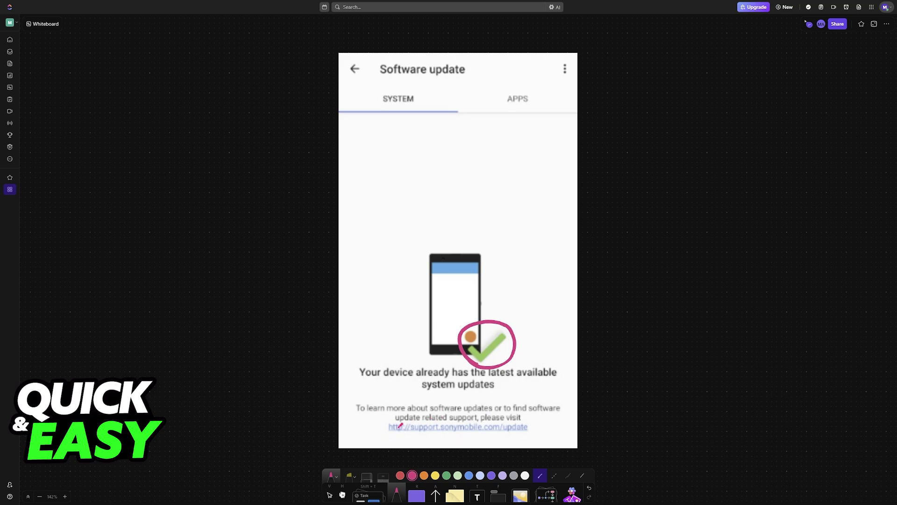
pyautogui.moveTo(592, 435); pyautogui.dragTo(361, 437)
pyautogui.hotkey('ctrl', 'z')
pyautogui.scroll(-4, 494, 270)
pyautogui.scroll(-4, 484, 270)
pyautogui.scroll(-1, 470, 266)
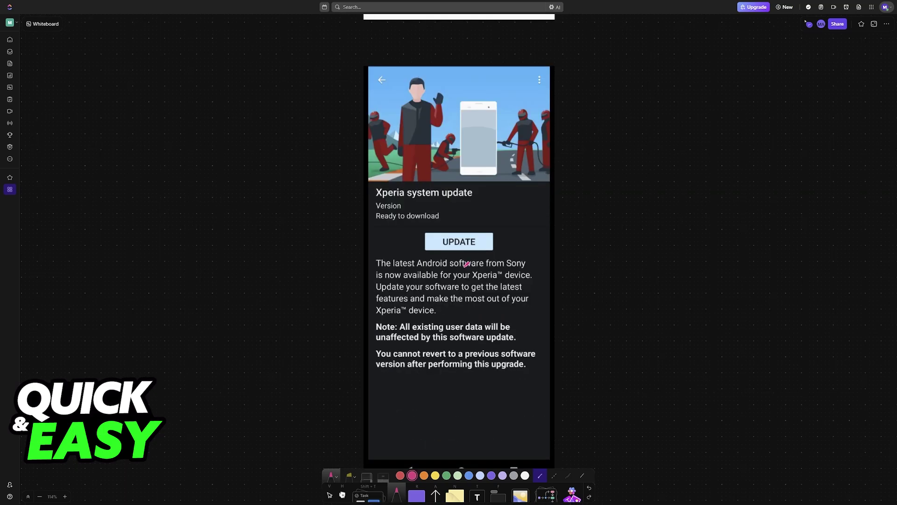
pyautogui.scroll(-1, 466, 264)
# Step: Underline the title, Version and Ready to download lines, circle UPDATE, and bracket the no-revert warning
pyautogui.moveTo(377, 166); pyautogui.dragTo(477, 162)
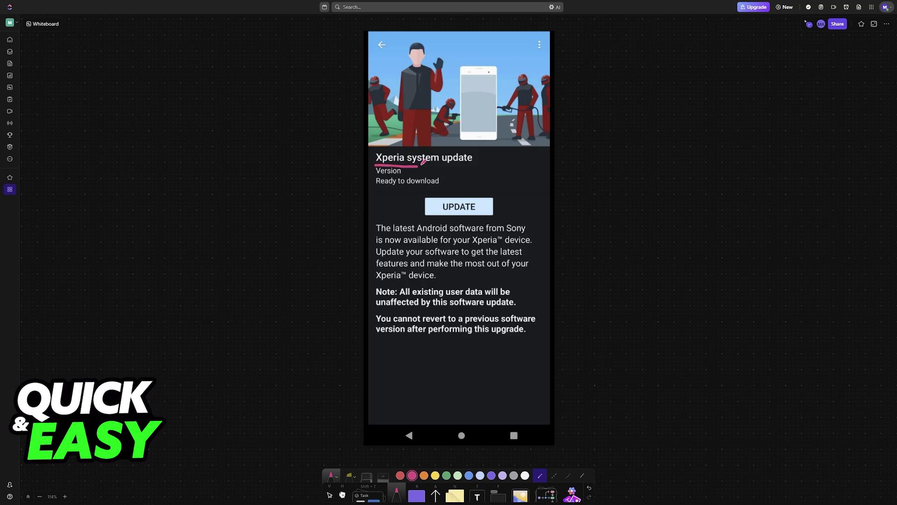
pyautogui.moveTo(377, 176); pyautogui.dragTo(478, 174)
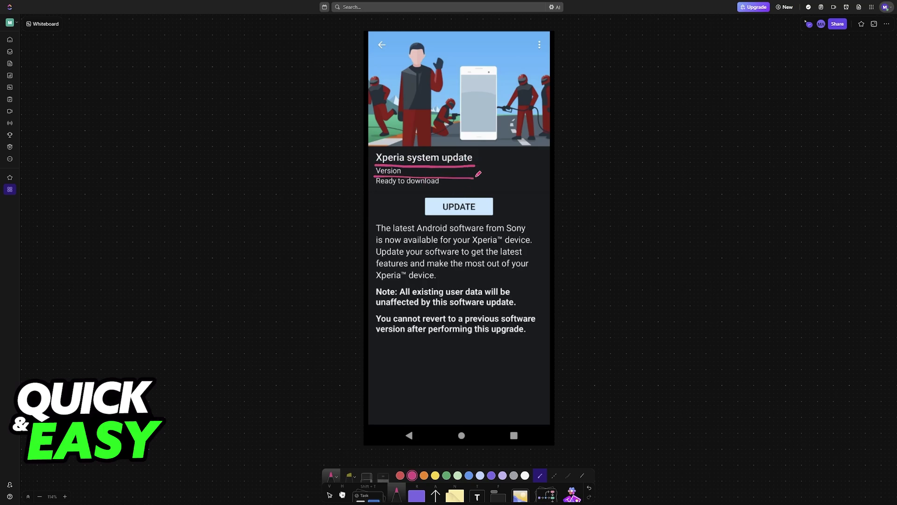
pyautogui.moveTo(379, 188); pyautogui.dragTo(468, 185)
pyautogui.moveTo(444, 206)
pyautogui.mouseDown()
pyautogui.moveTo(484, 211)
pyautogui.moveTo(452, 189)
pyautogui.moveTo(441, 210)
pyautogui.mouseUp()
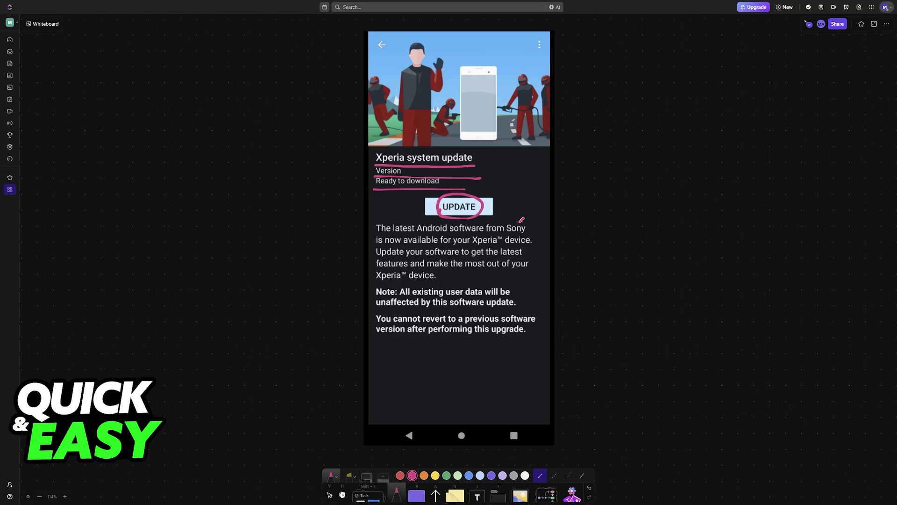
pyautogui.moveTo(377, 336)
pyautogui.mouseDown()
pyautogui.moveTo(369, 315)
pyautogui.moveTo(377, 306)
pyautogui.mouseUp()
pyautogui.moveTo(541, 309)
pyautogui.mouseDown()
pyautogui.moveTo(550, 328)
pyautogui.moveTo(541, 335)
pyautogui.mouseUp()
pyautogui.scroll(5, 609, 317)
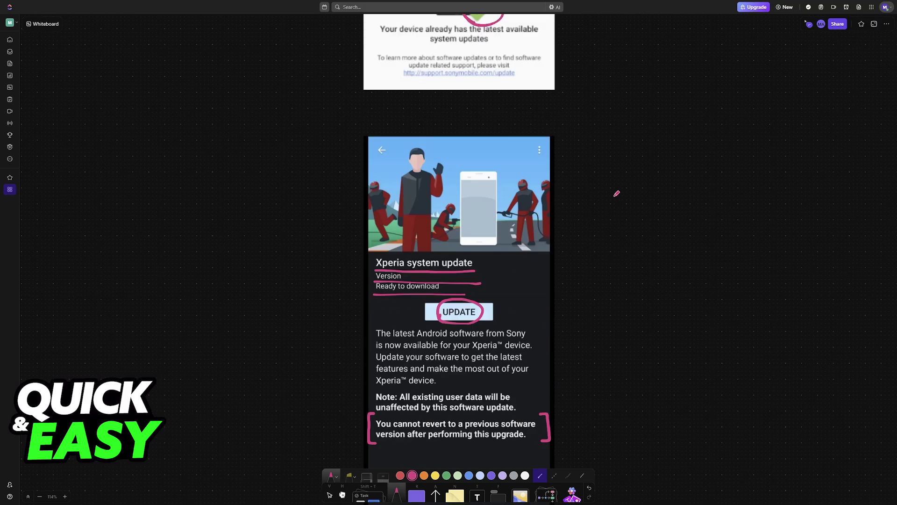
pyautogui.scroll(5, 611, 280)
pyautogui.scroll(5, 610, 246)
pyautogui.scroll(5, 561, 210)
pyautogui.scroll(8, 541, 188)
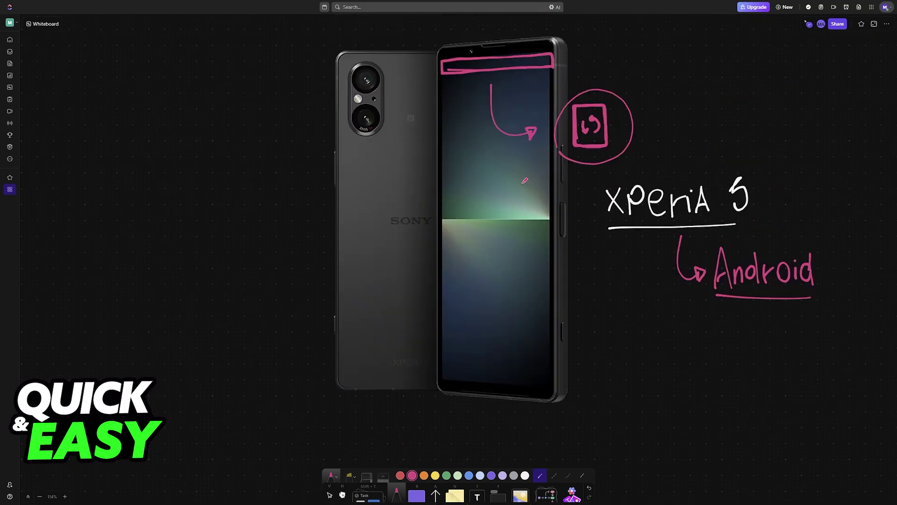
# Step: Write 'Update' beside the circled icon and underline 'Software update' in the lower System screenshot
pyautogui.moveTo(641, 110)
pyautogui.mouseDown()
pyautogui.moveTo(646, 124)
pyautogui.moveTo(652, 112)
pyautogui.moveTo(654, 130)
pyautogui.moveTo(666, 112)
pyautogui.moveTo(677, 122)
pyautogui.moveTo(686, 111)
pyautogui.moveTo(698, 123)
pyautogui.mouseUp()
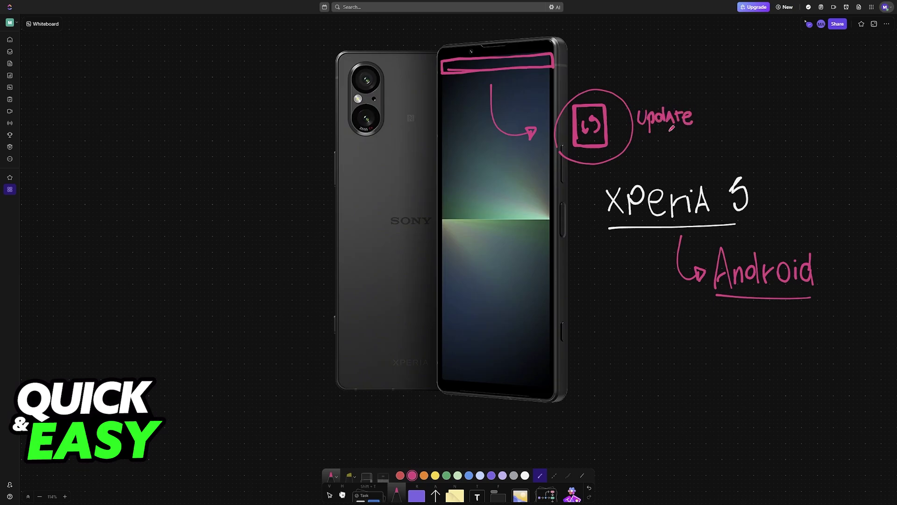
pyautogui.moveTo(642, 126); pyautogui.dragTo(709, 125)
pyautogui.scroll(-10, 708, 143)
pyautogui.scroll(-5, 708, 143)
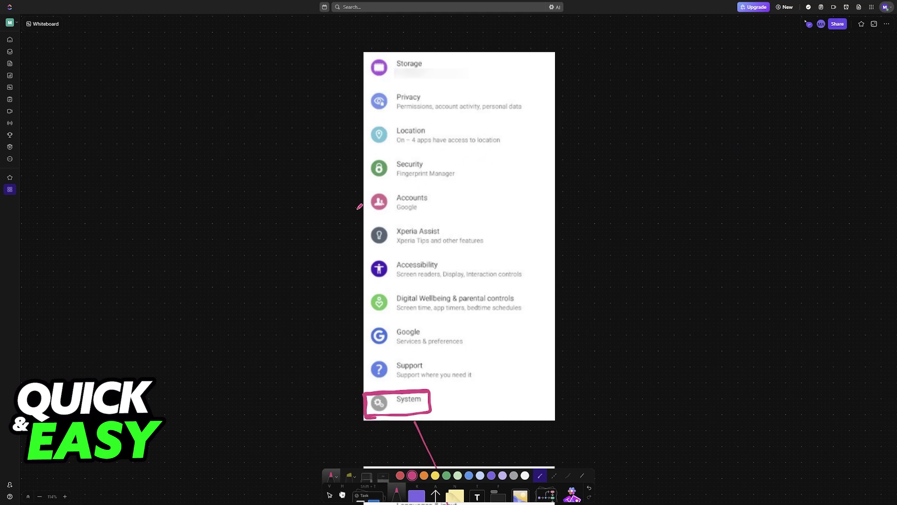
pyautogui.scroll(-5, 456, 281)
pyautogui.scroll(-5, 455, 302)
pyautogui.scroll(-3, 456, 302)
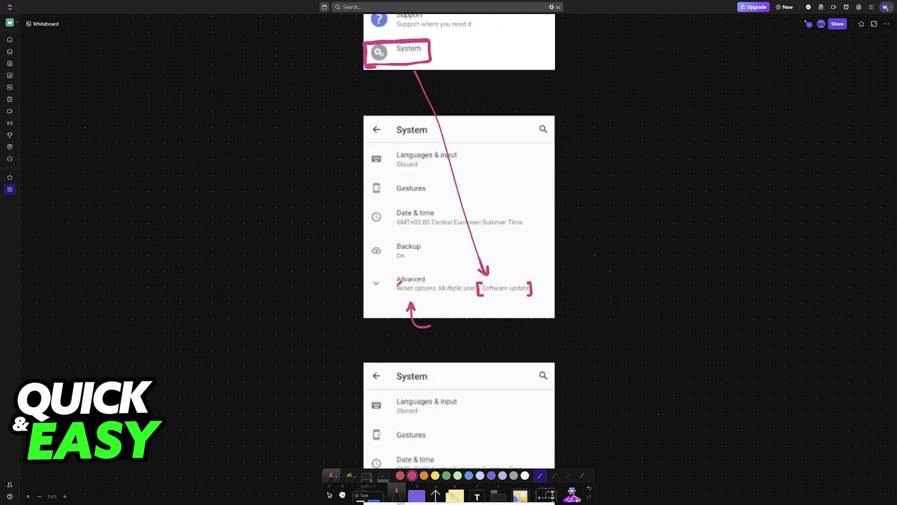
pyautogui.moveTo(393, 284); pyautogui.dragTo(429, 283)
pyautogui.scroll(-8, 456, 281)
pyautogui.scroll(-2, 455, 281)
pyautogui.moveTo(382, 359); pyautogui.dragTo(455, 359)
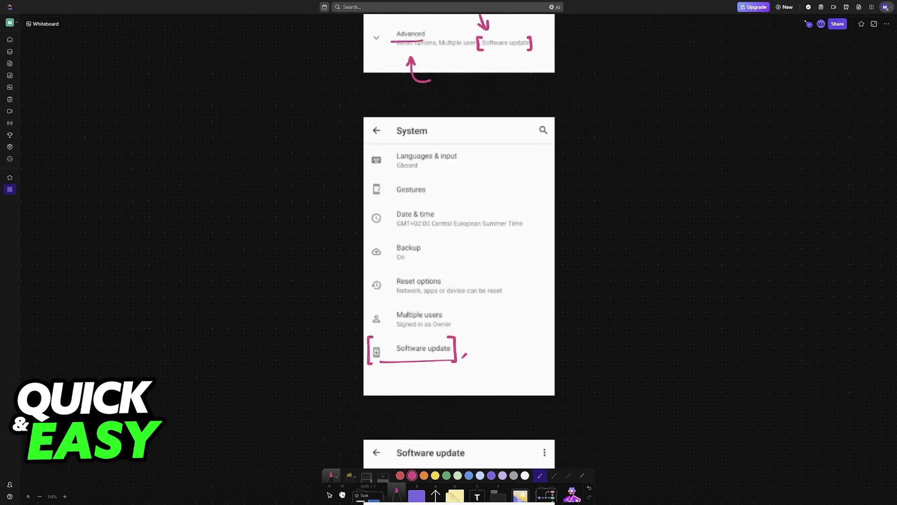
pyautogui.scroll(-6, 463, 356)
pyautogui.scroll(-4, 462, 355)
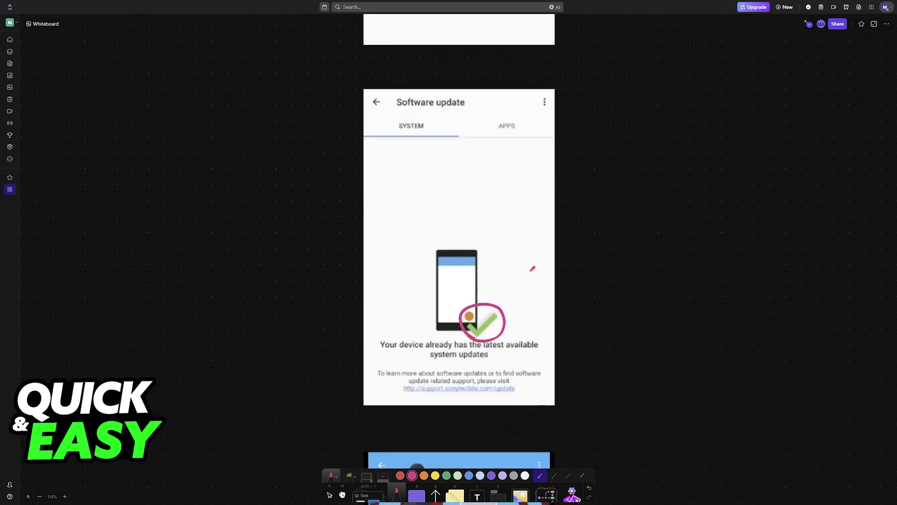
pyautogui.scroll(-5, 532, 269)
pyautogui.scroll(-3, 491, 246)
pyautogui.scroll(-2, 463, 224)
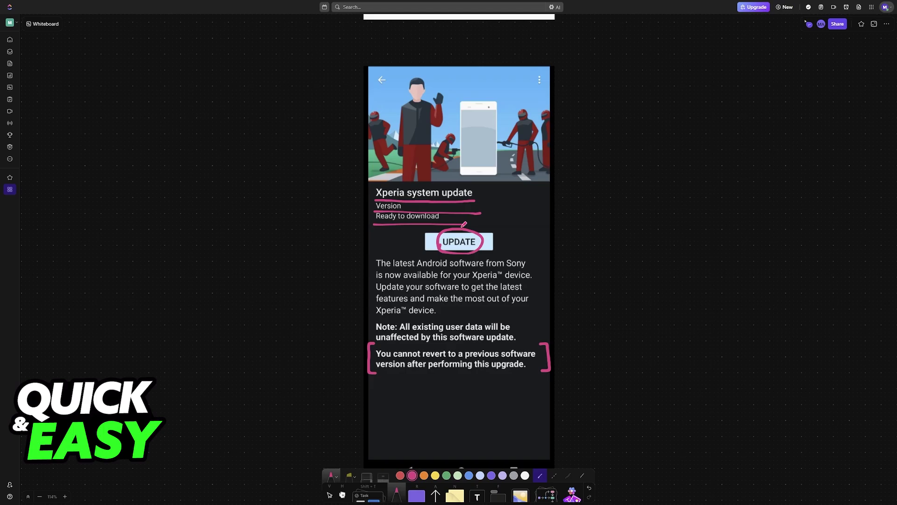
pyautogui.scroll(-1, 463, 225)
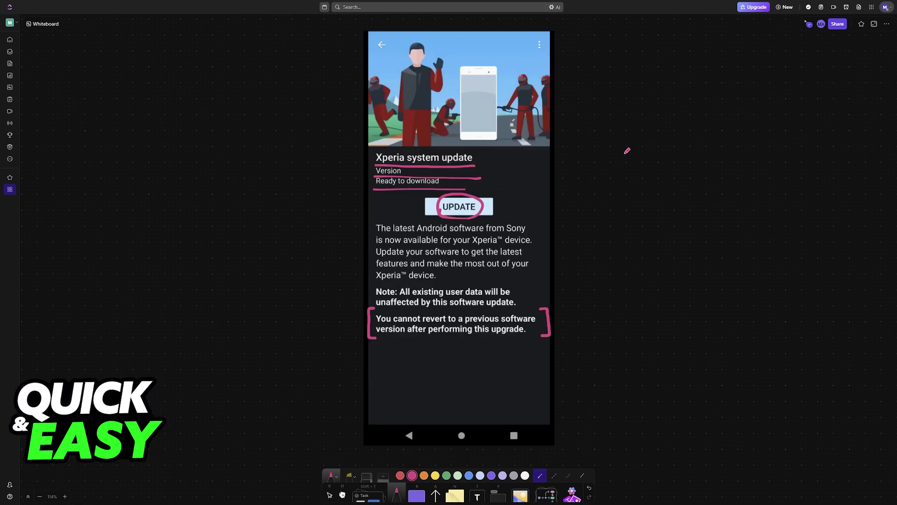